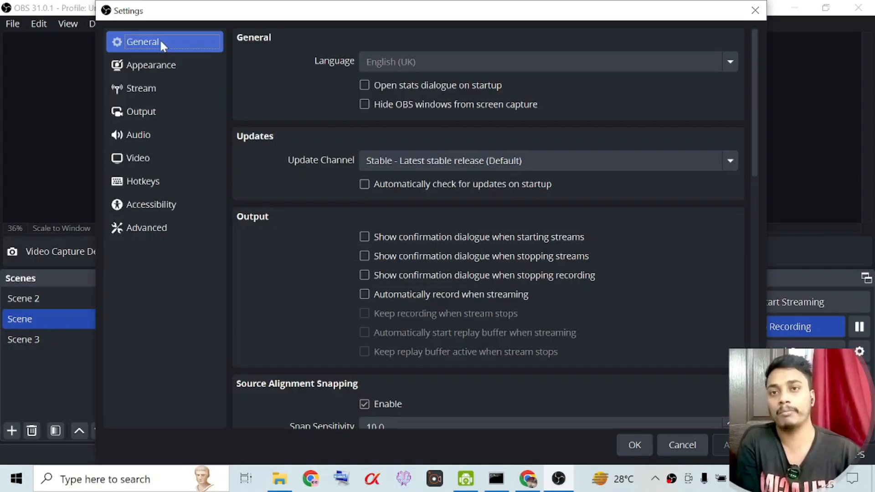
Look through the Appearance and General settings, and close the Settings window.
key(Down)
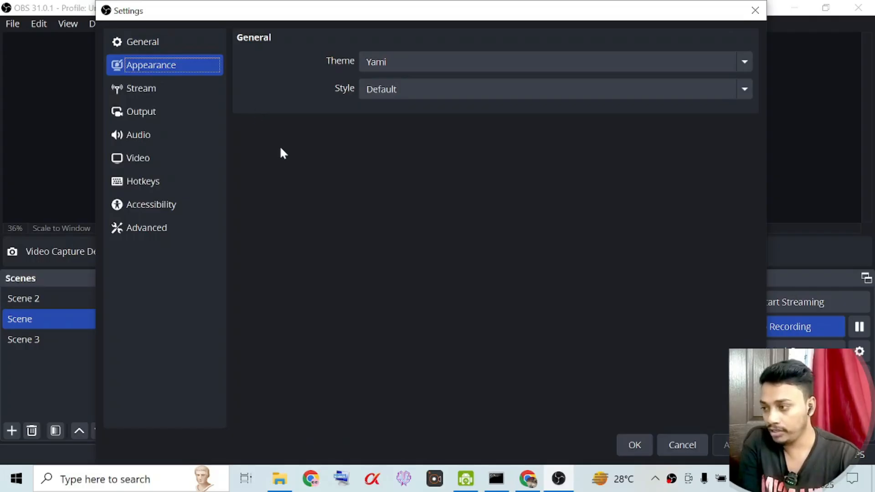
click(363, 178)
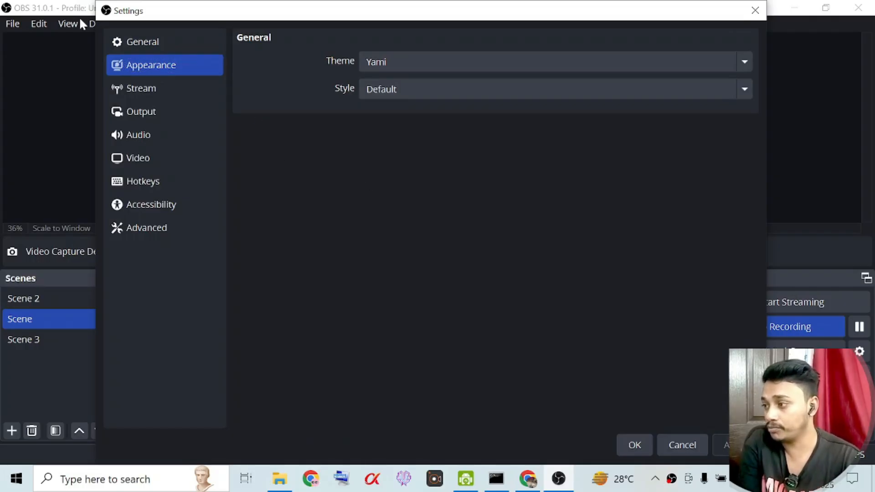
click(151, 43)
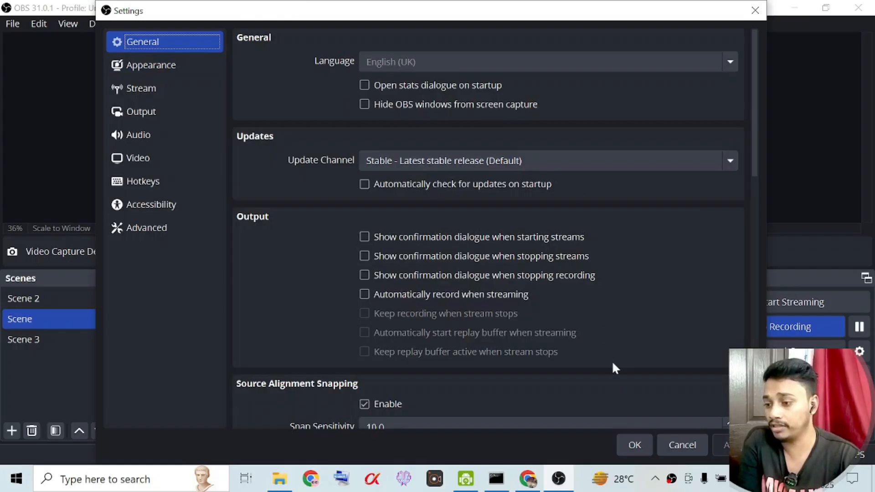
click(755, 14)
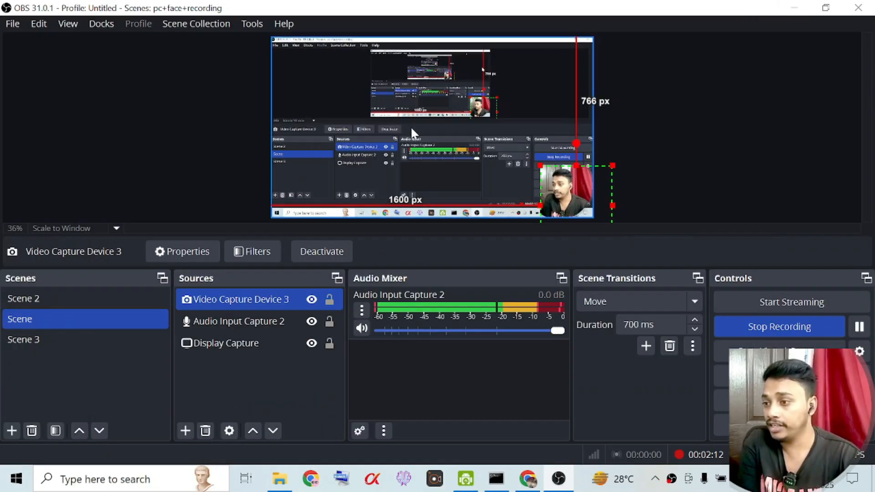
Reopen the settings and review all the General options, the Appearance theme and style, and the Stream destination.
click(27, 25)
mouse_move(13, 25)
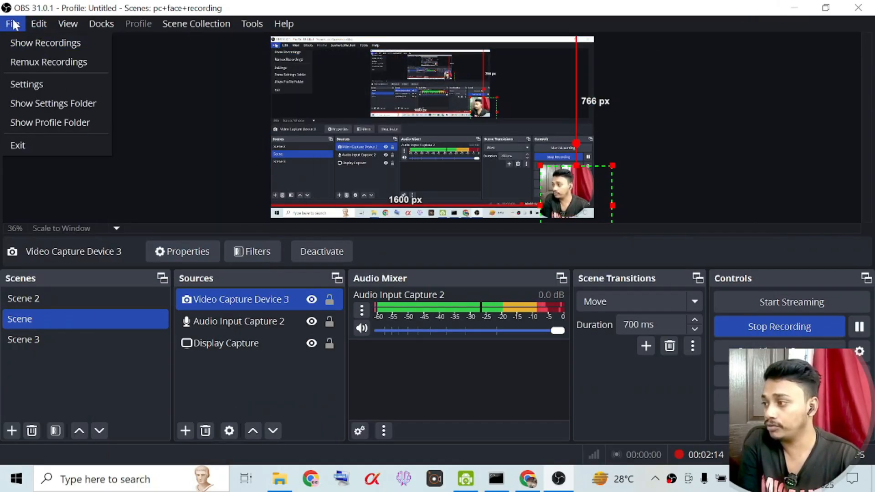
click(44, 84)
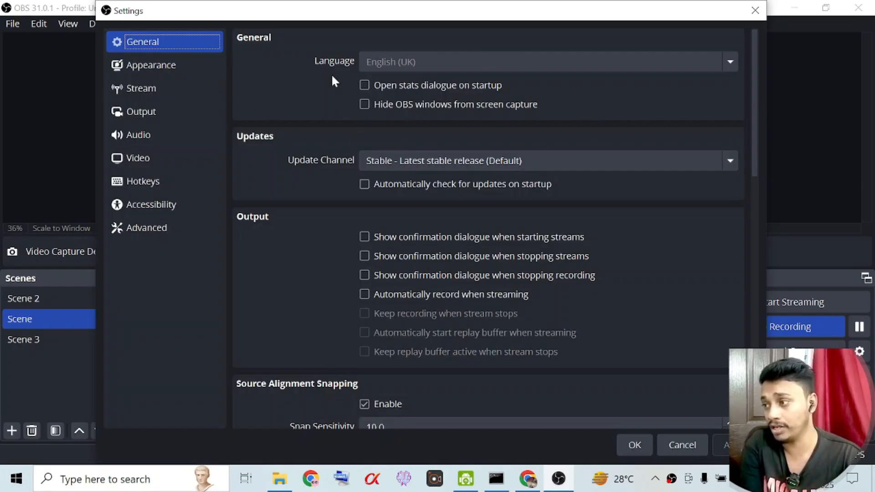
scroll(592, 242, down, 3)
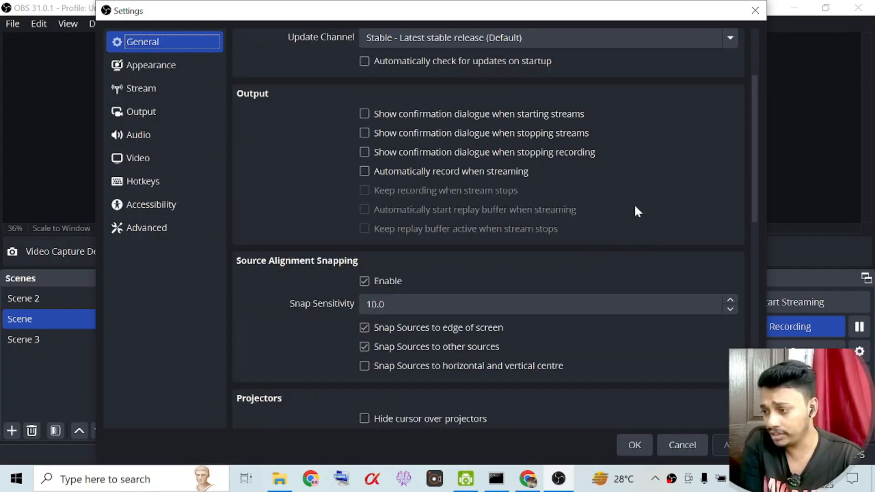
scroll(635, 215, down, 7)
scroll(622, 201, down, 3)
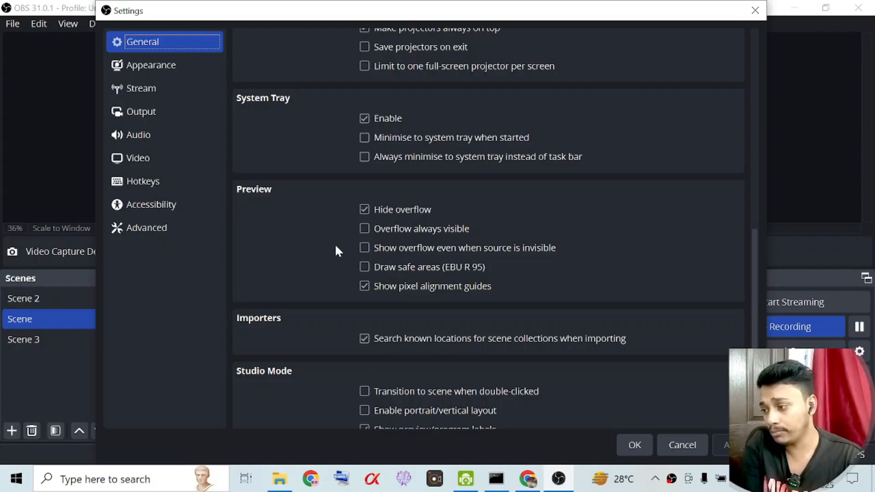
scroll(333, 248, down, 3)
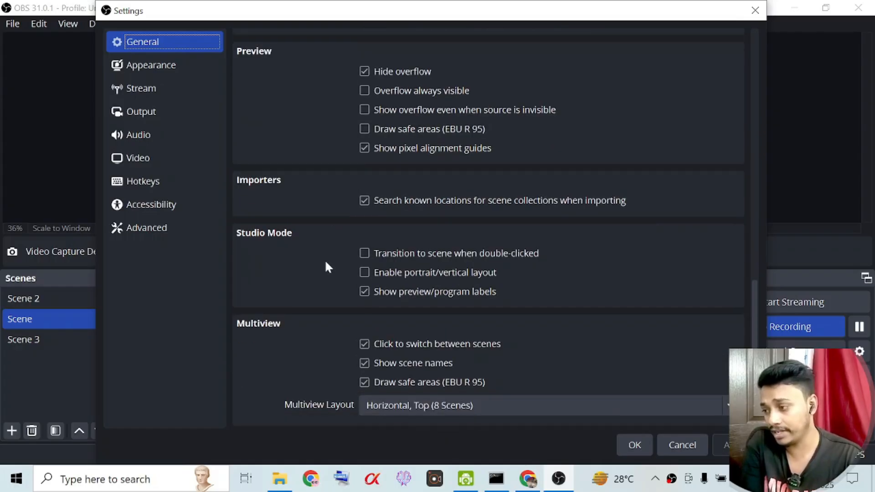
click(152, 65)
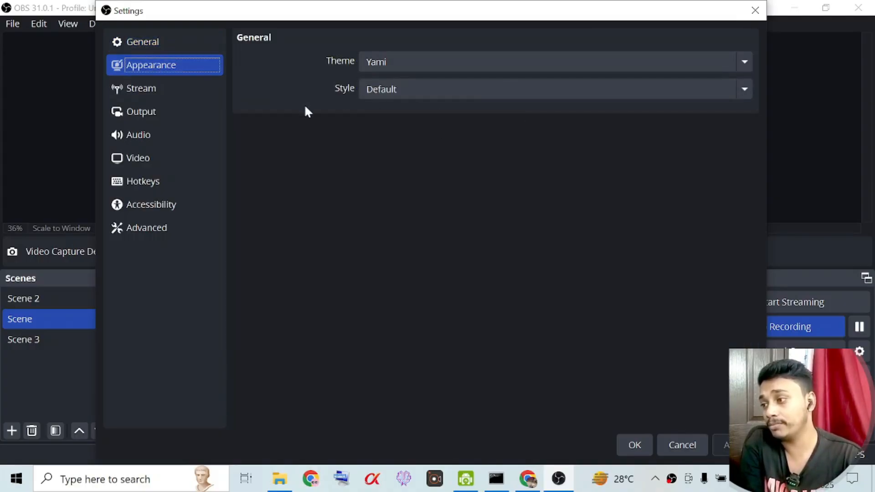
click(183, 99)
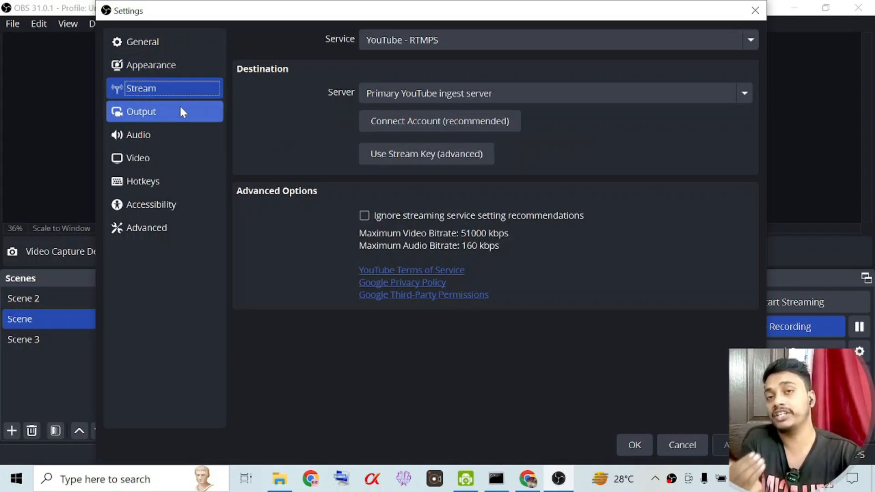
Set the streaming video bitrate to 2450 Kbps in the Output settings.
click(144, 114)
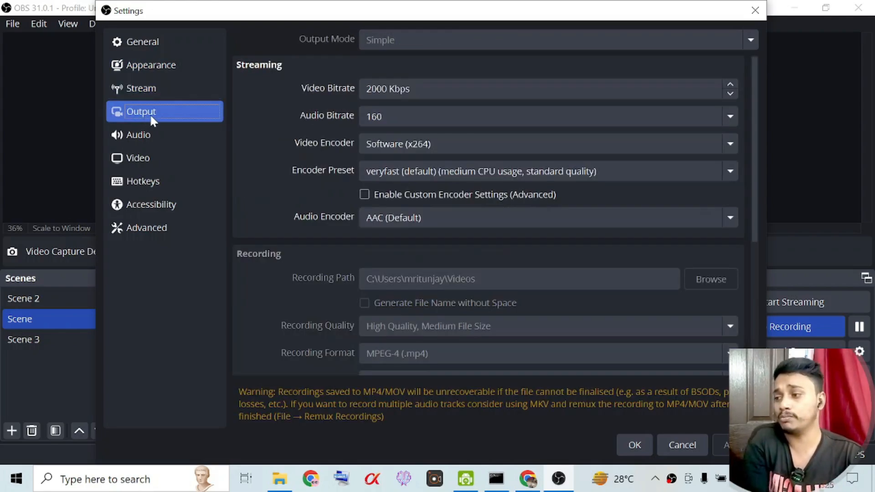
click(440, 82)
scroll(440, 82, up, 9)
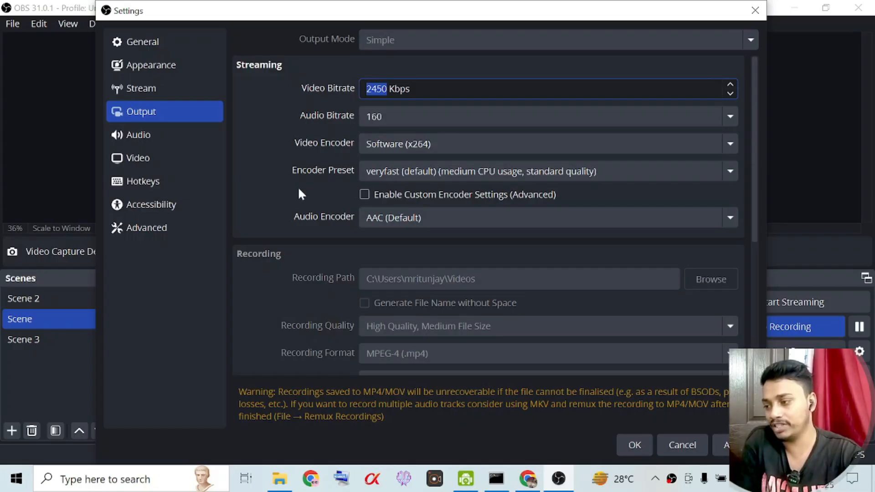
Review the Recording path, quality, format and encoder options and the Replay Buffer options in the Output settings.
scroll(300, 189, down, 3)
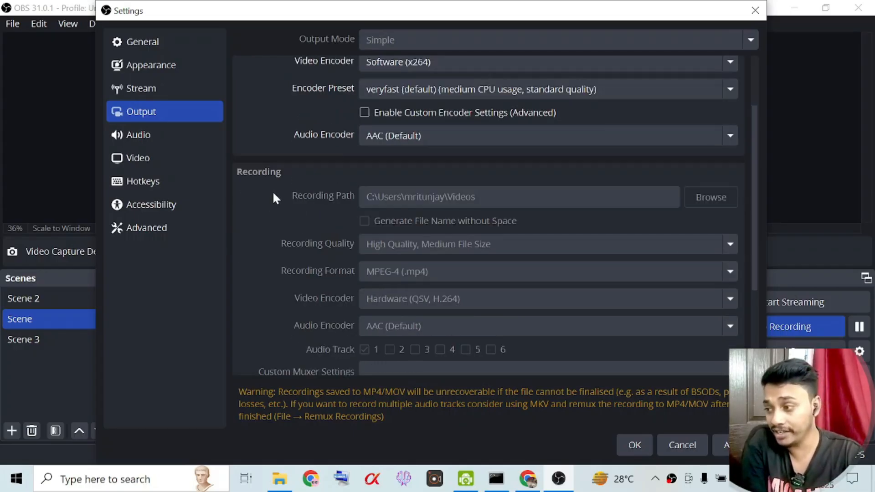
scroll(286, 199, down, 3)
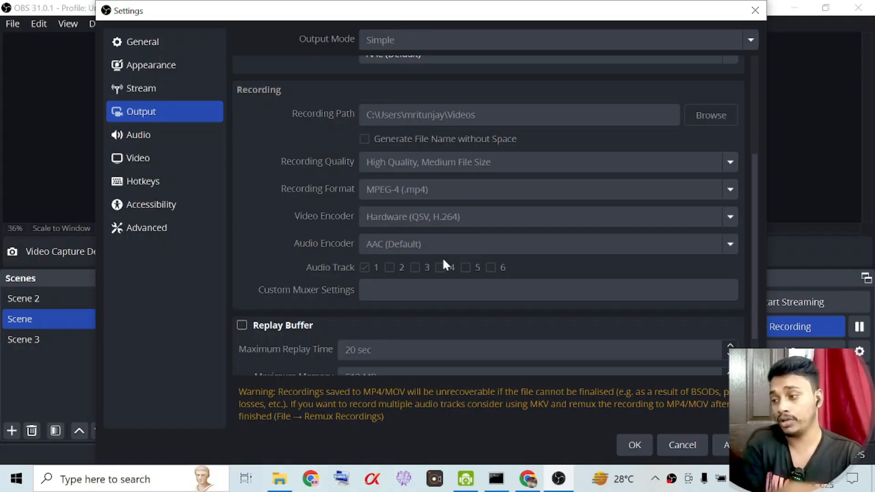
scroll(384, 297, down, 3)
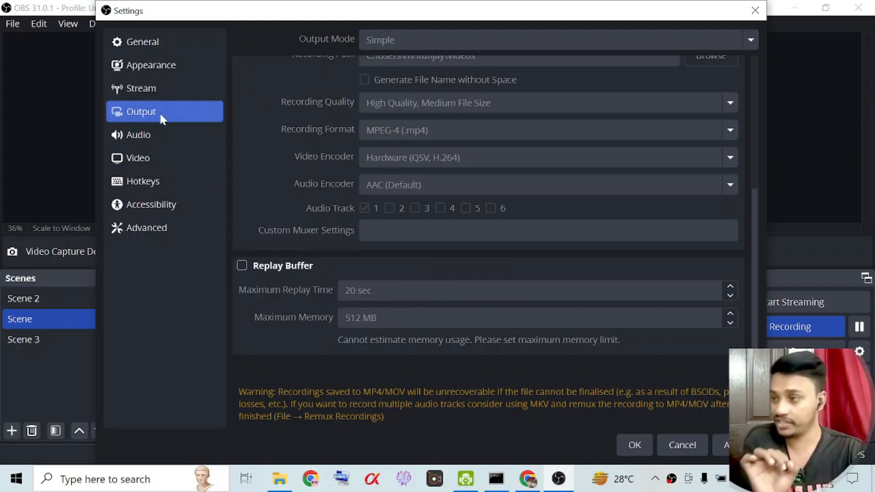
Examine the Audio settings' sample rate and global devices, and the Video settings' resolution and frame rate.
click(133, 136)
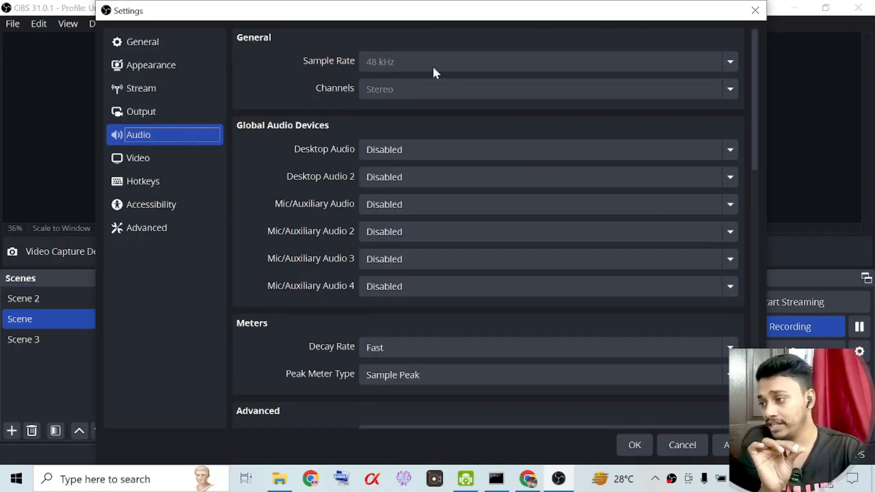
scroll(452, 137, down, 2)
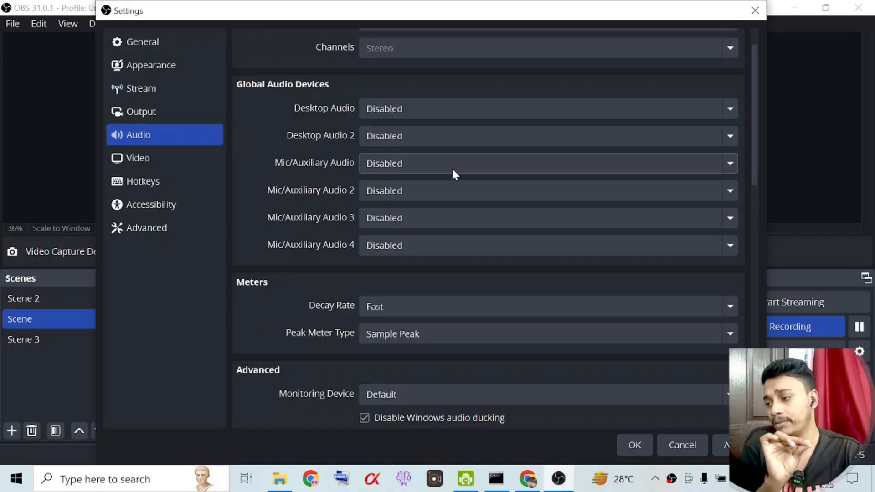
click(153, 158)
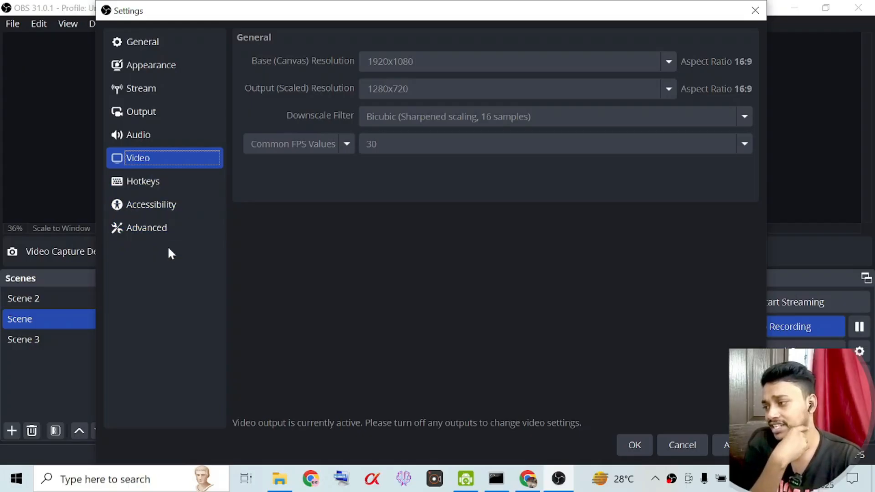
Examine the process priority choices and the recording filename formatting in the Advanced settings.
click(168, 229)
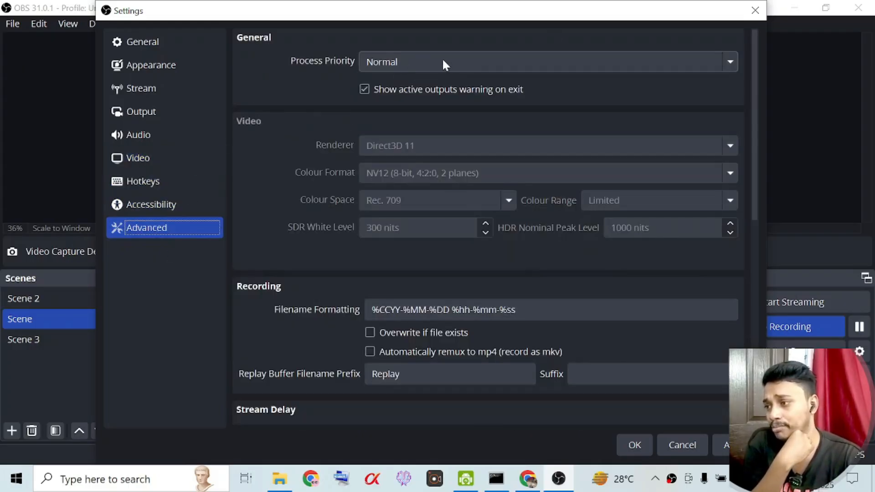
click(423, 62)
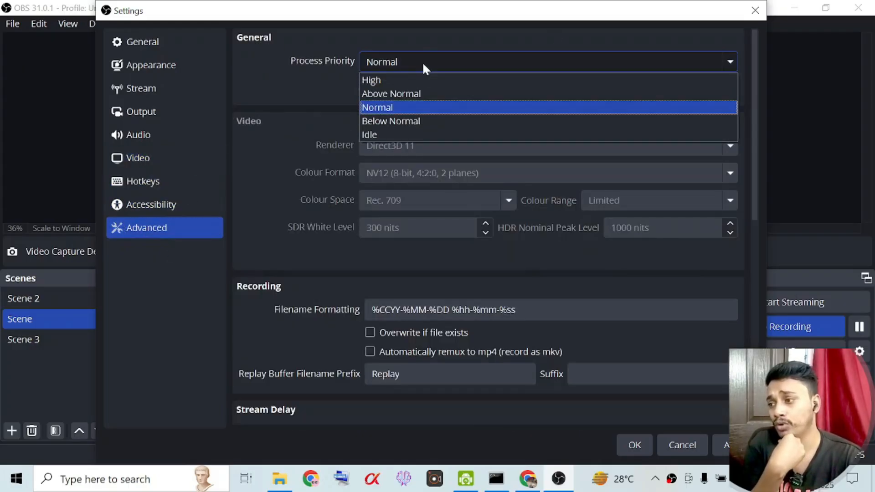
click(423, 62)
scroll(404, 192, down, 2)
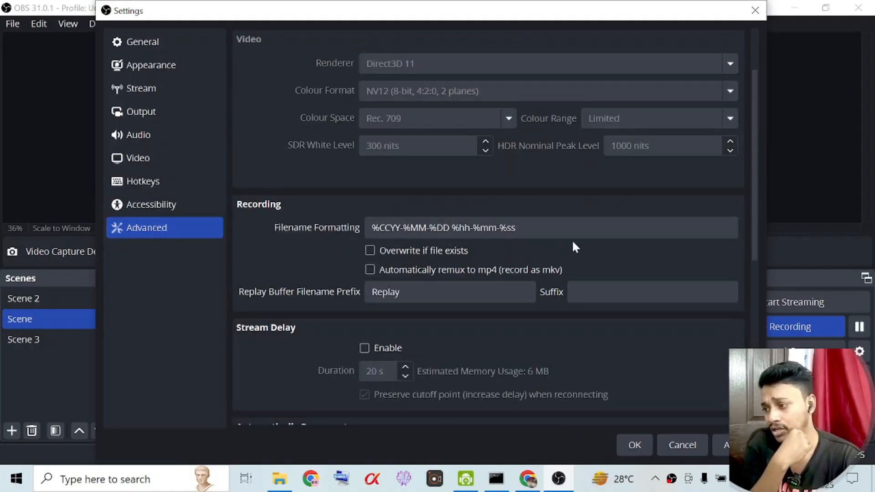
scroll(572, 241, down, 2)
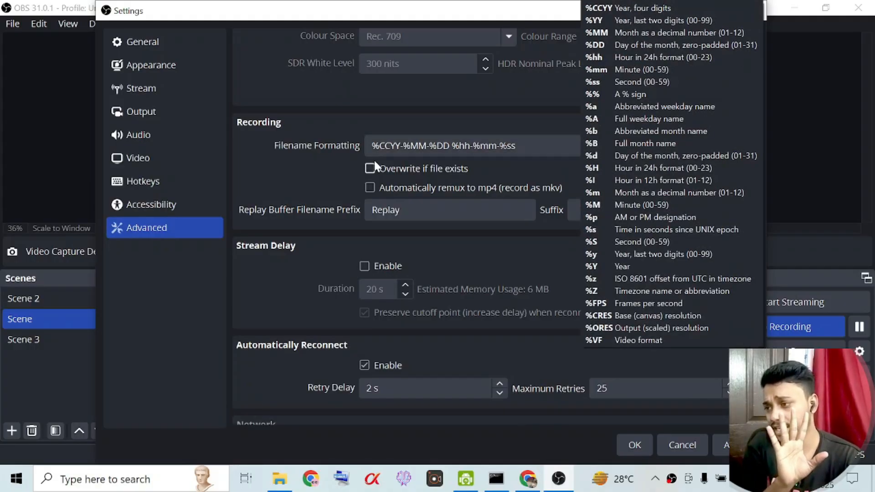
Set the automatic reconnect retry delay to 1 s and discard the pending settings changes.
scroll(537, 169, down, 3)
click(499, 270)
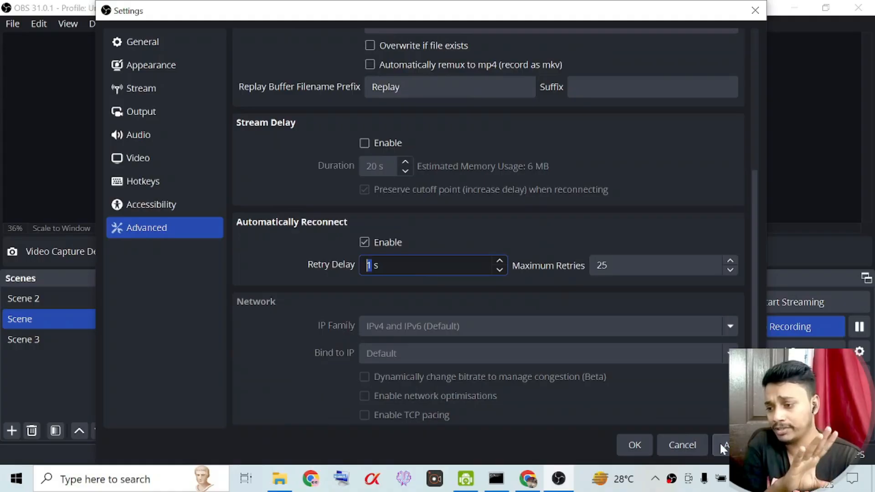
click(681, 446)
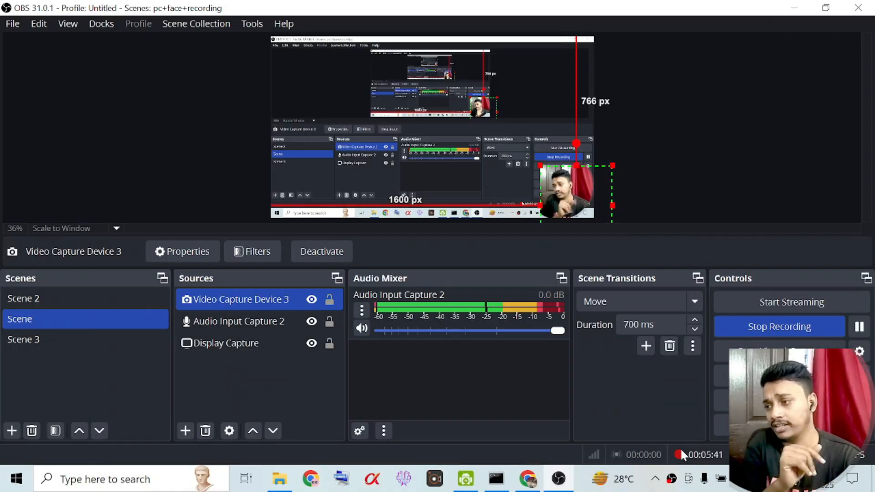
Deselect the video capture source and disable the preview.
click(774, 195)
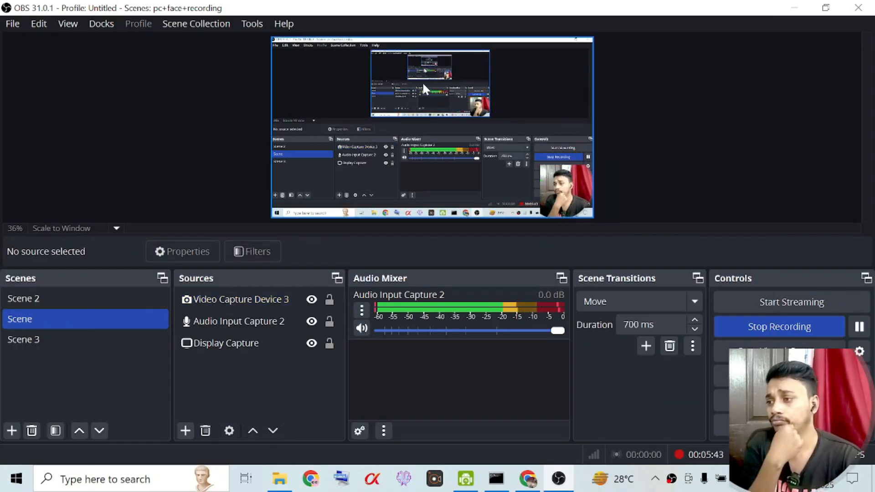
right_click(530, 81)
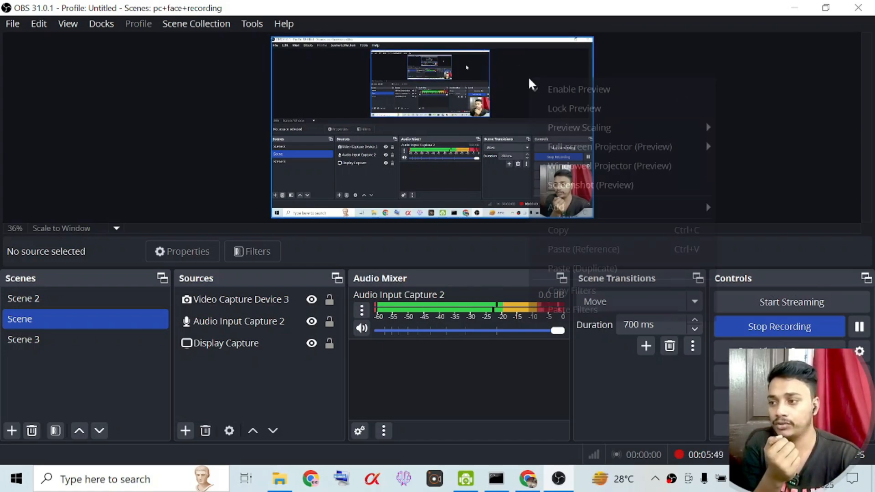
click(571, 91)
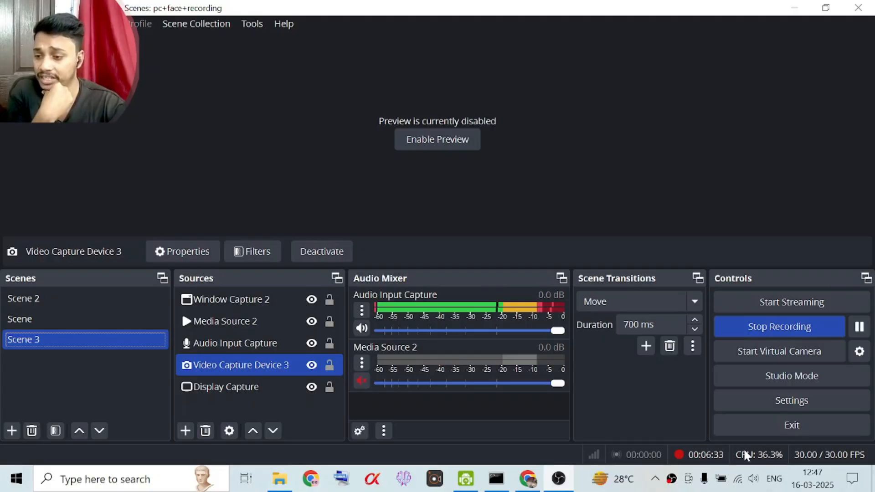
Turn the preview back on and disable it again to compare the CPU usage.
click(457, 142)
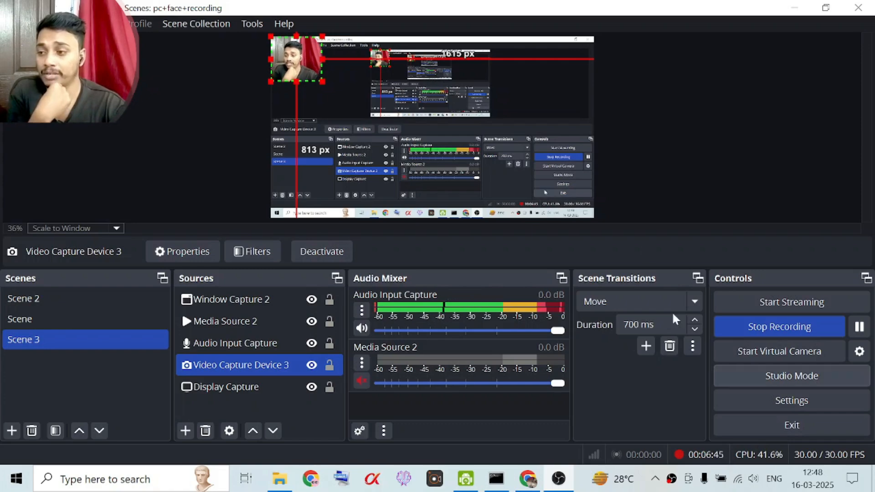
right_click(507, 87)
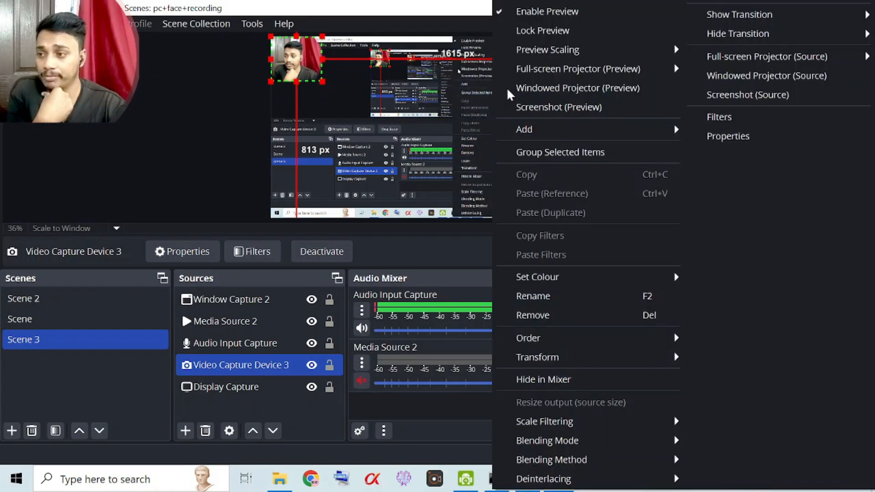
click(562, 12)
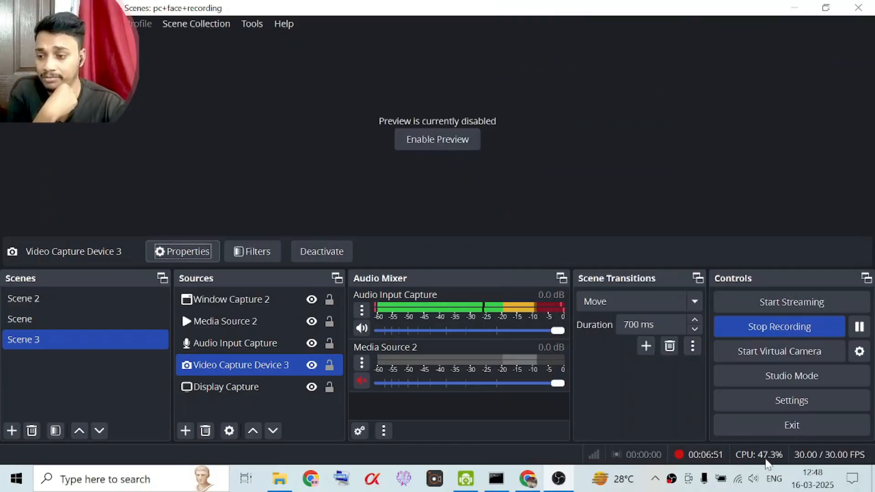